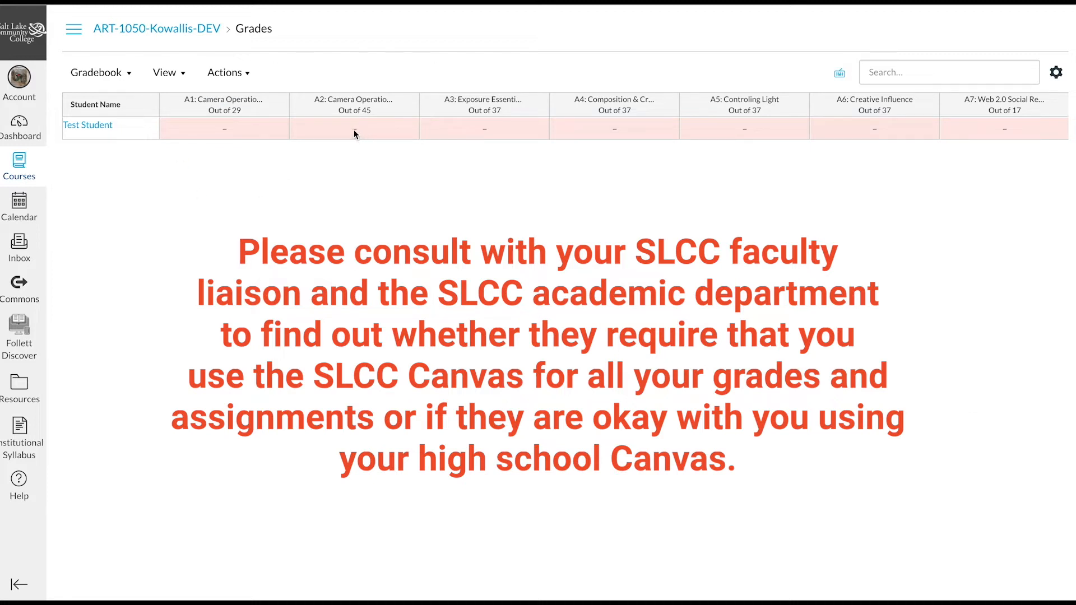
pyautogui.hscroll(10, 382, 138)
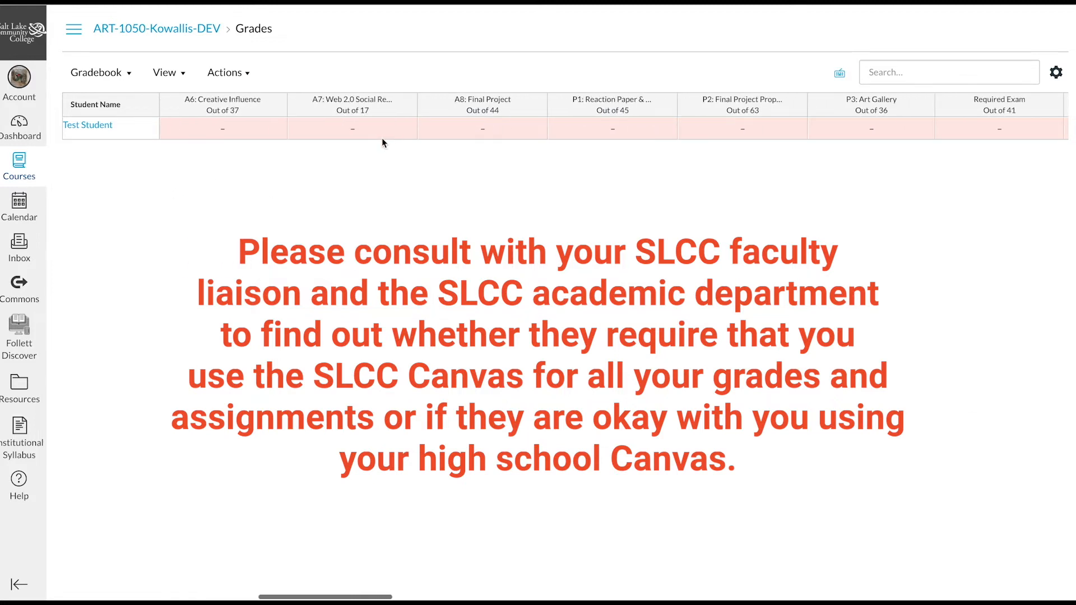
pyautogui.hscroll(5, 382, 138)
pyautogui.hscroll(-6, 382, 138)
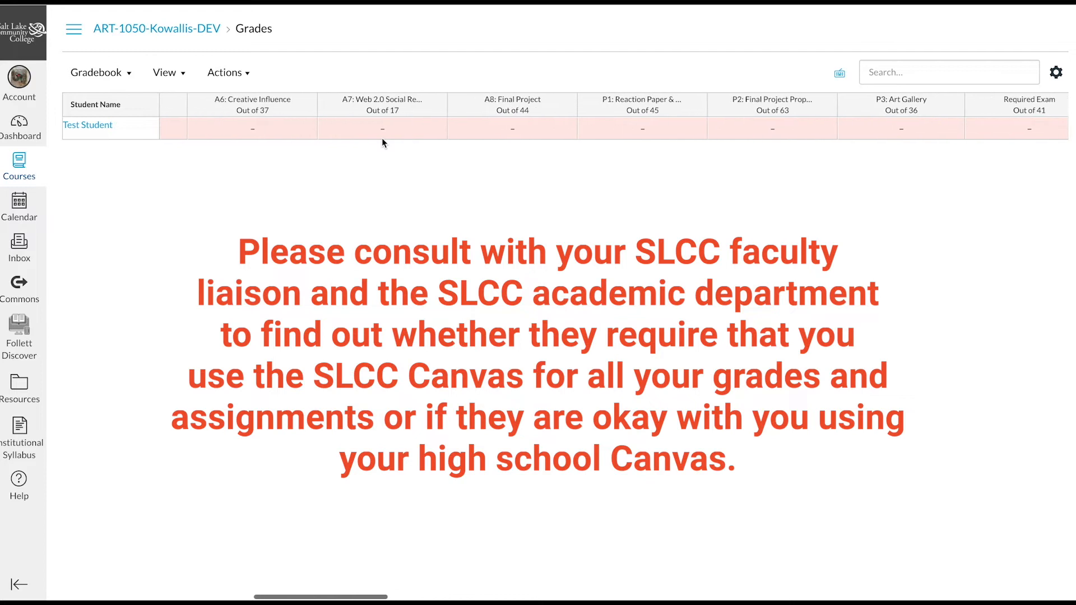
pyautogui.hscroll(-6, 381, 138)
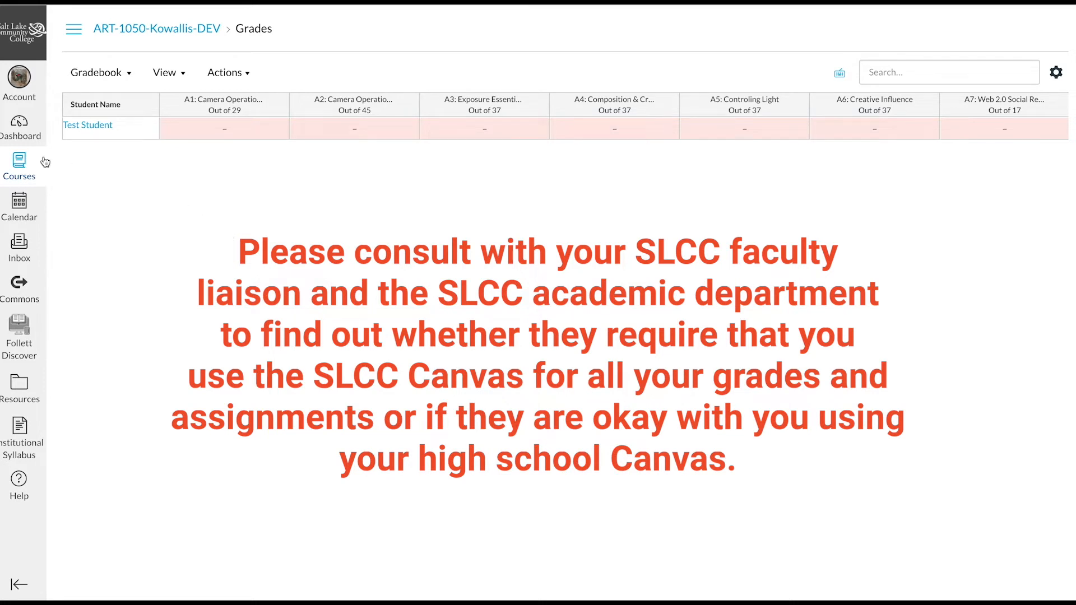
# Step: Create a new assignment in the ART-1050 course and name it "Final Grade"
pyautogui.click(80, 37)
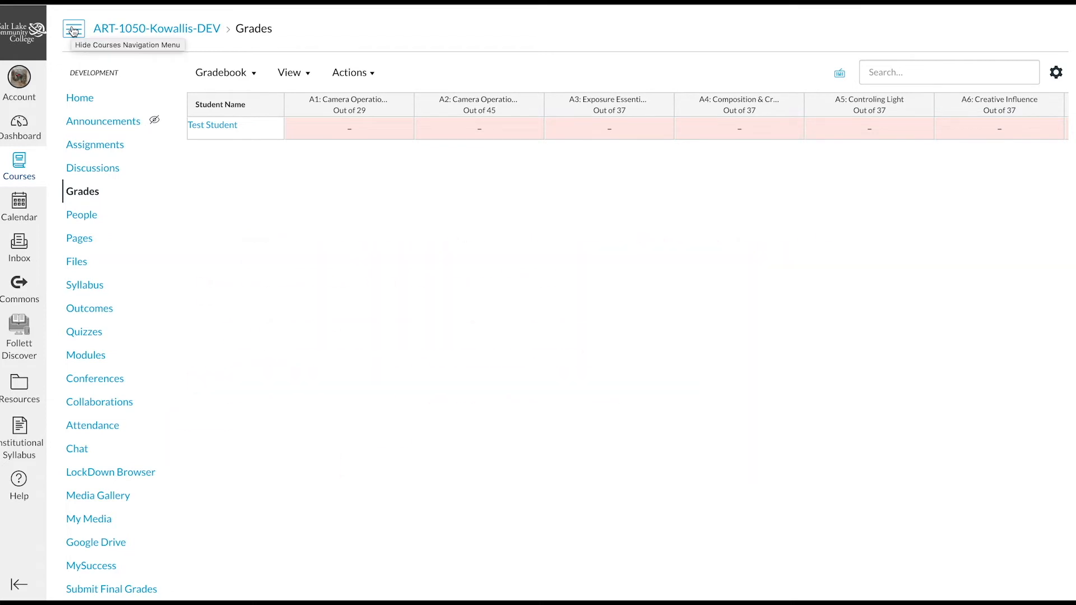
pyautogui.click(82, 146)
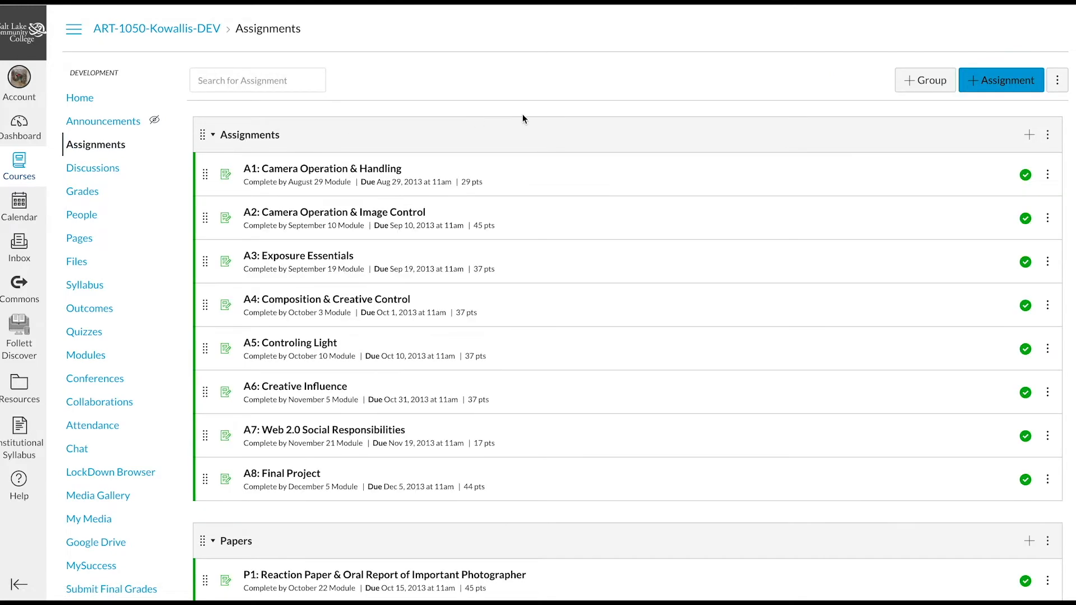
pyautogui.click(1001, 86)
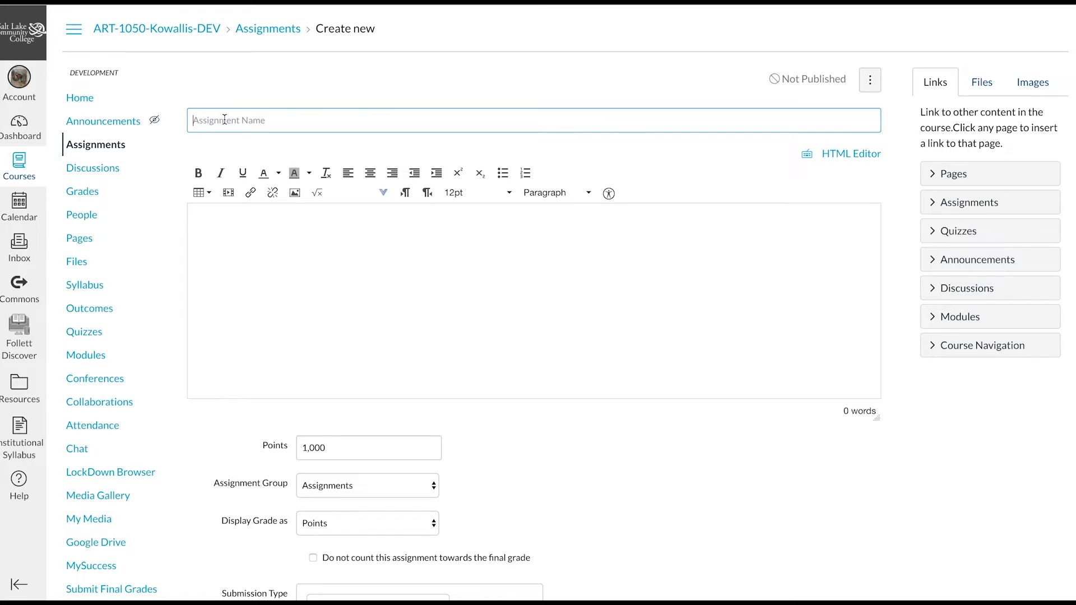
pyautogui.write('Final Grade')
# Step: Keep the assignment worth 1,000 points, with its grade displayed as Points
pyautogui.scroll(-3, 194, 423)
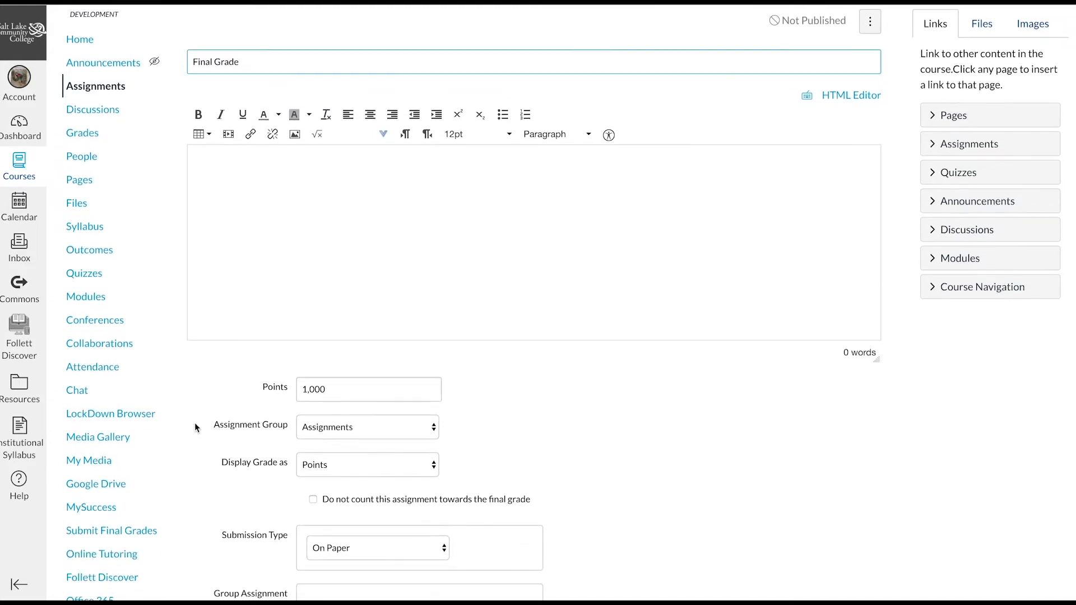
pyautogui.click(333, 372)
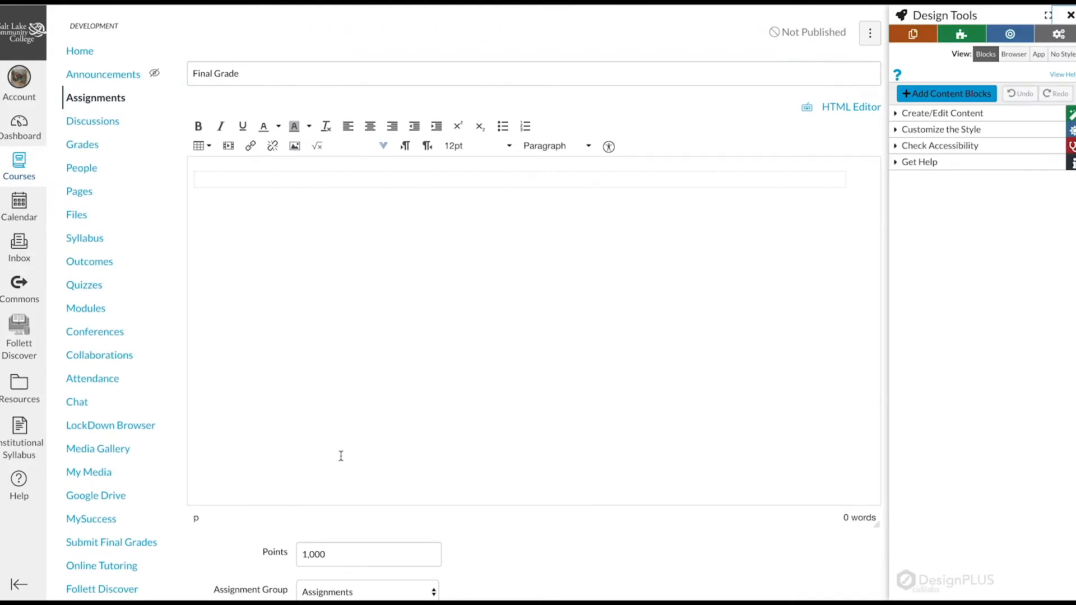
pyautogui.scroll(-1, 337, 476)
pyautogui.click(336, 432)
pyautogui.scroll(-5, 336, 429)
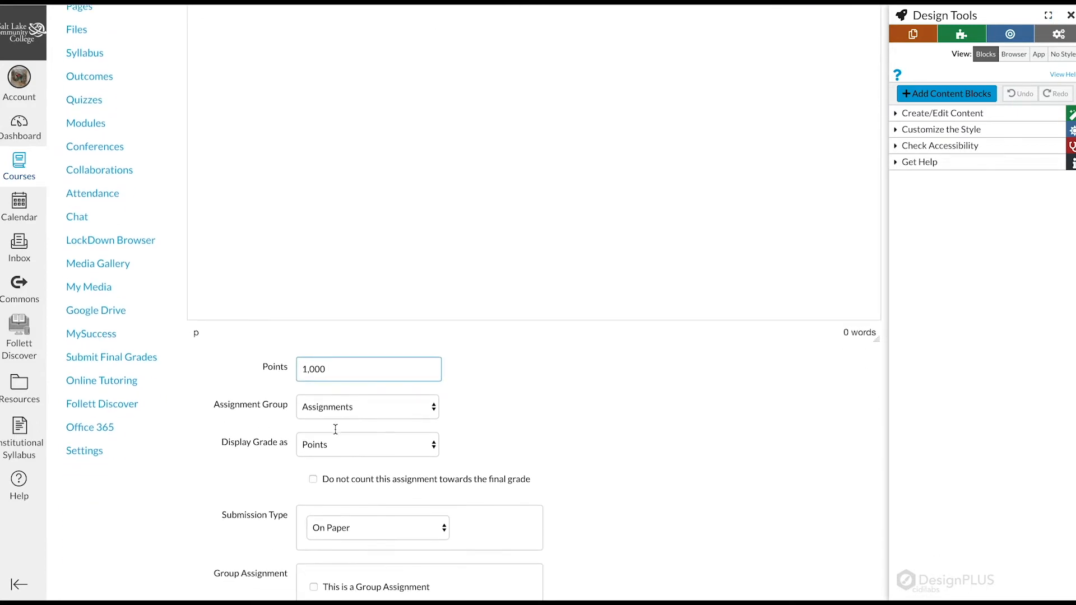
pyautogui.doubleClick(316, 311)
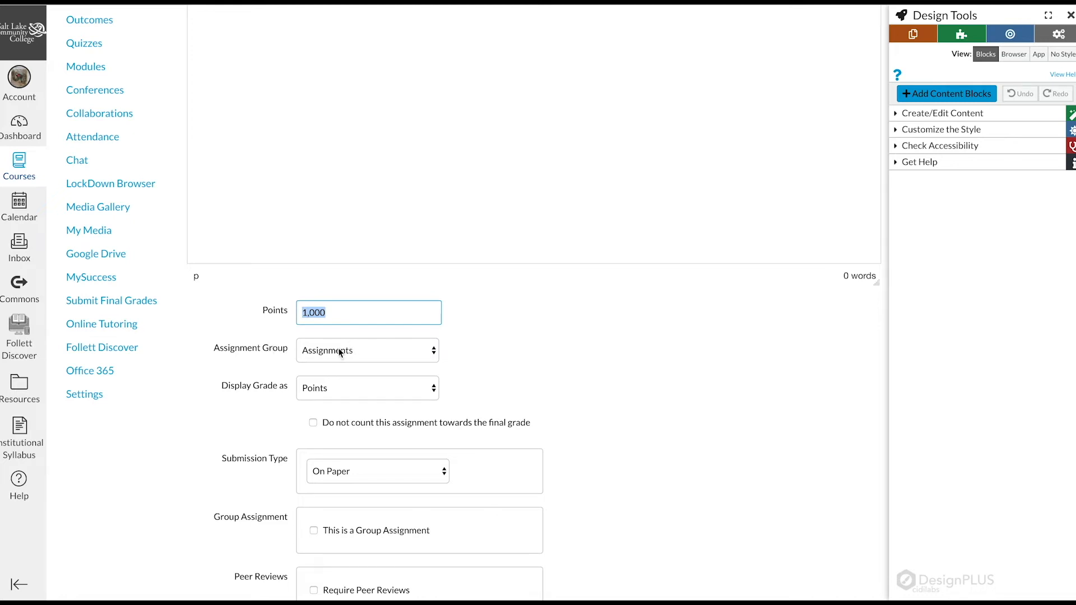
pyautogui.click(299, 388)
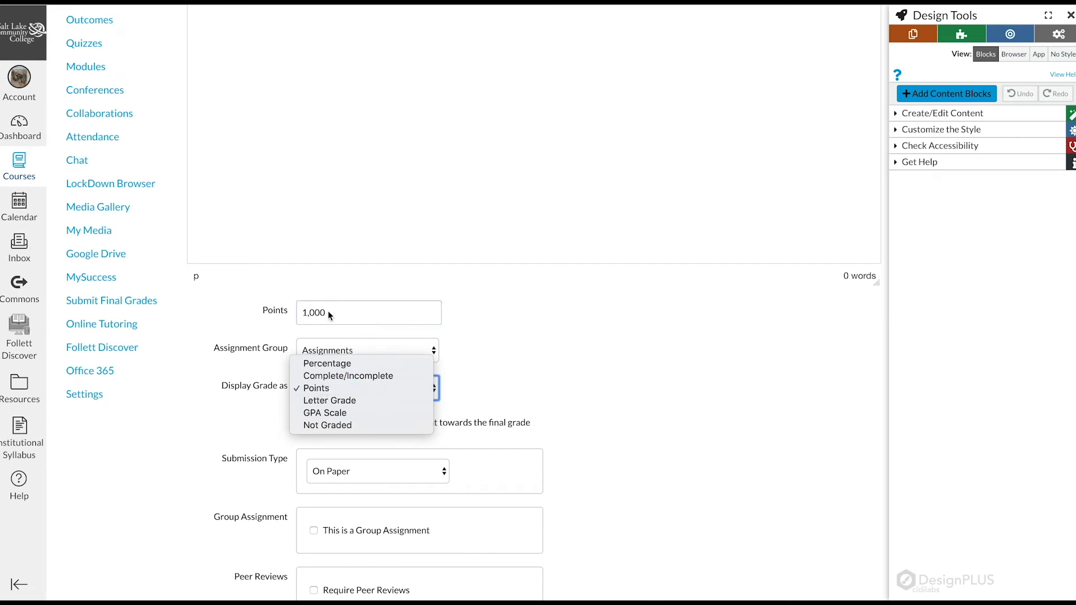
pyautogui.click(320, 393)
# Step: Choose On Paper as the assignment's submission type, then save and publish the assignment
pyautogui.scroll(-3, 260, 385)
pyautogui.click(364, 339)
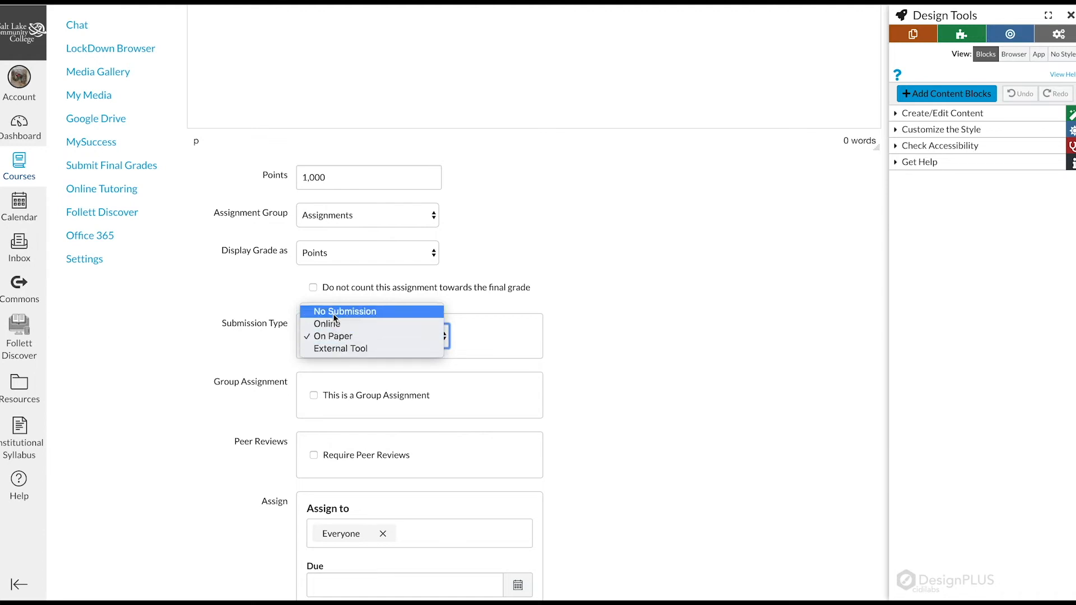
pyautogui.click(324, 338)
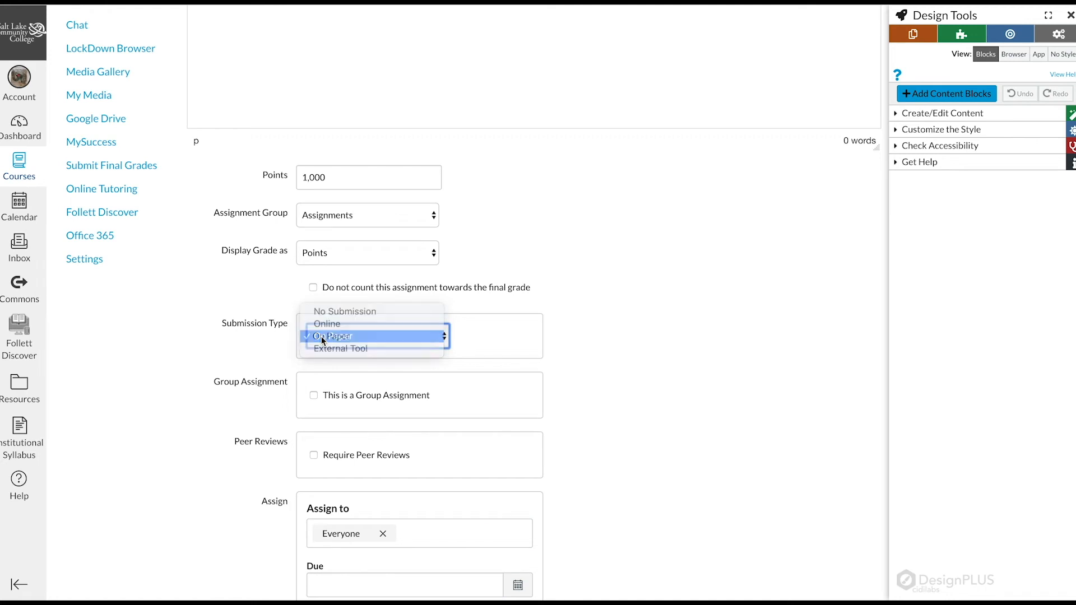
pyautogui.scroll(-2, 281, 342)
pyautogui.scroll(-1, 280, 342)
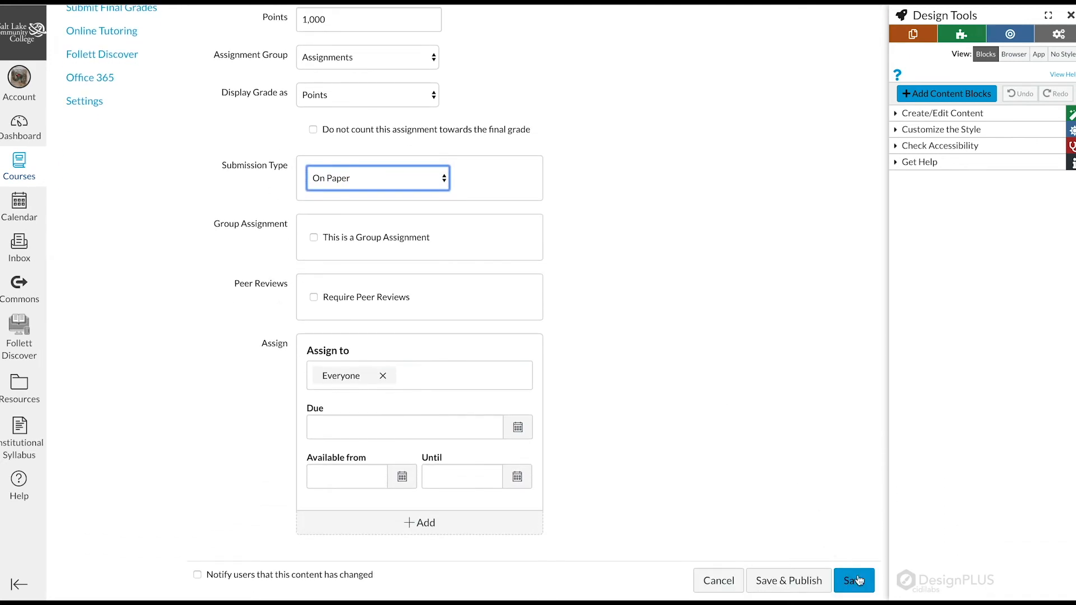
pyautogui.click(814, 580)
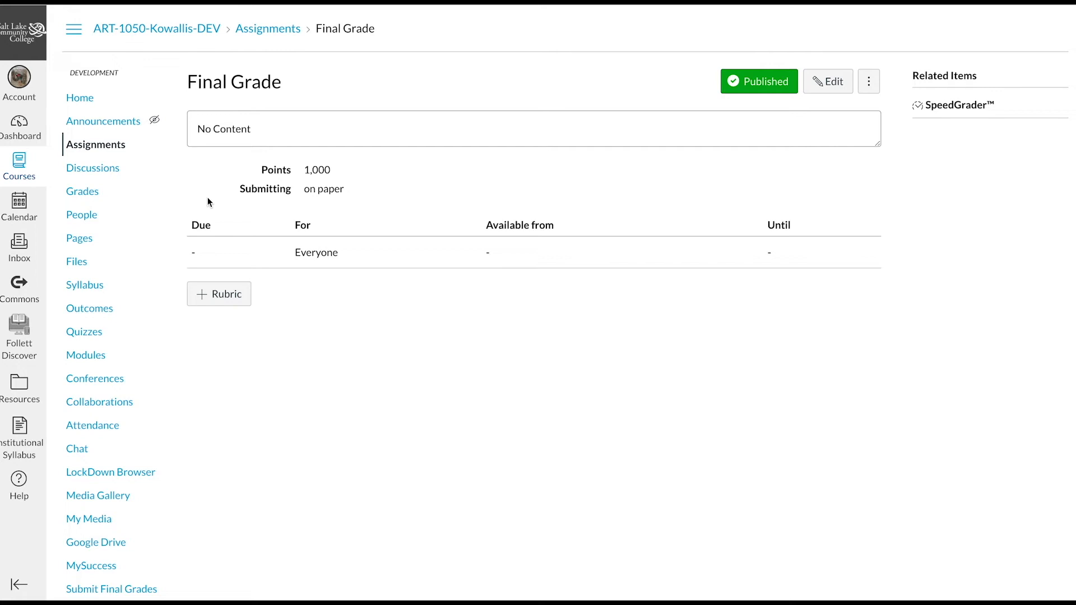
# Step: Enter a Final Grade score of 900 for Test Student in the gradebook and check the student's overall total
pyautogui.click(80, 193)
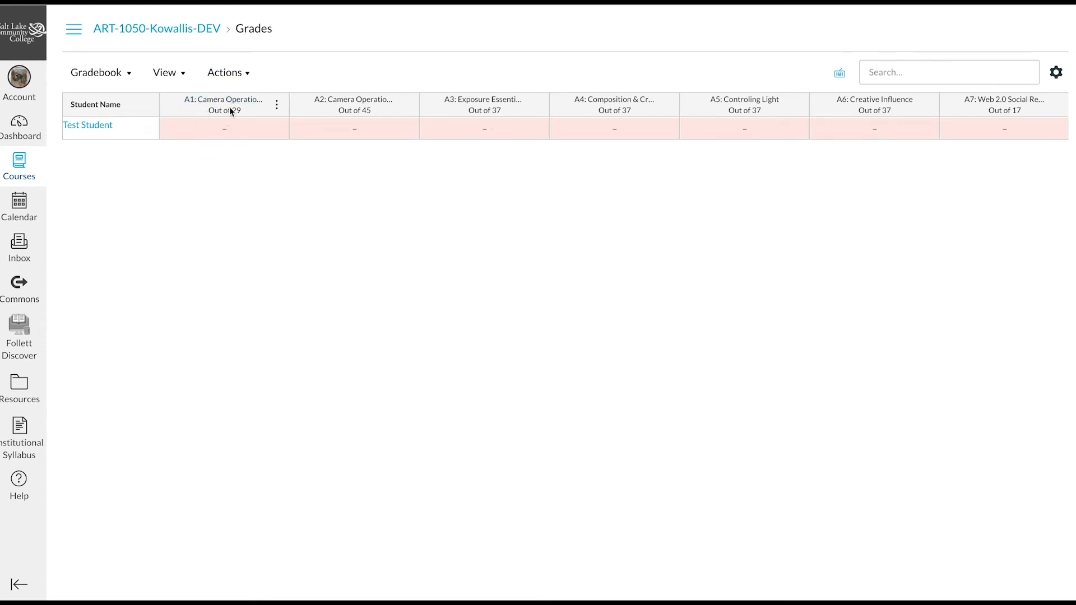
pyautogui.hscroll(12, 369, 140)
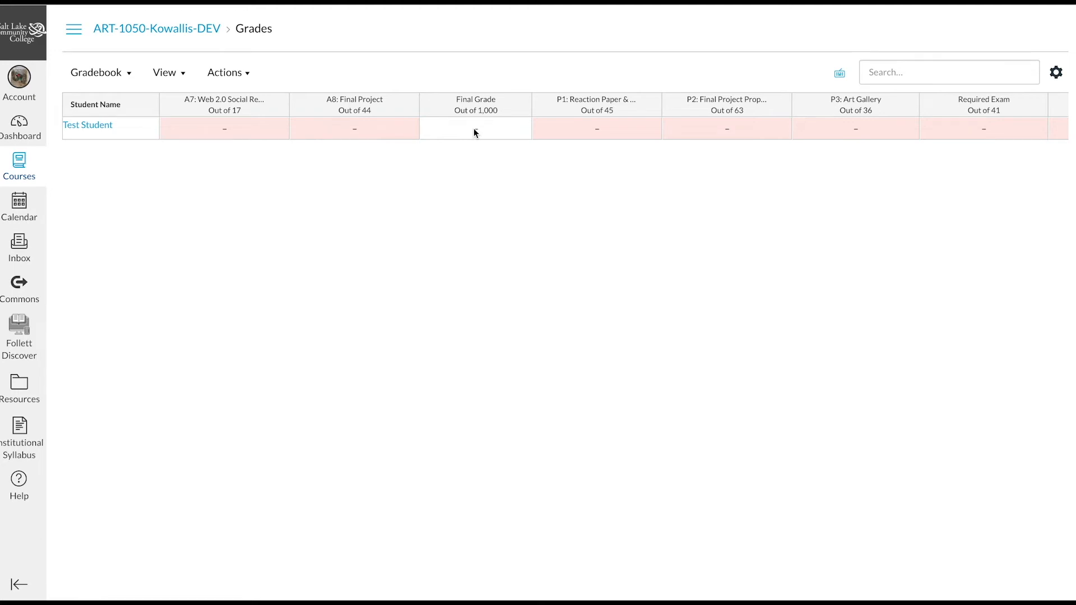
pyautogui.click(475, 129)
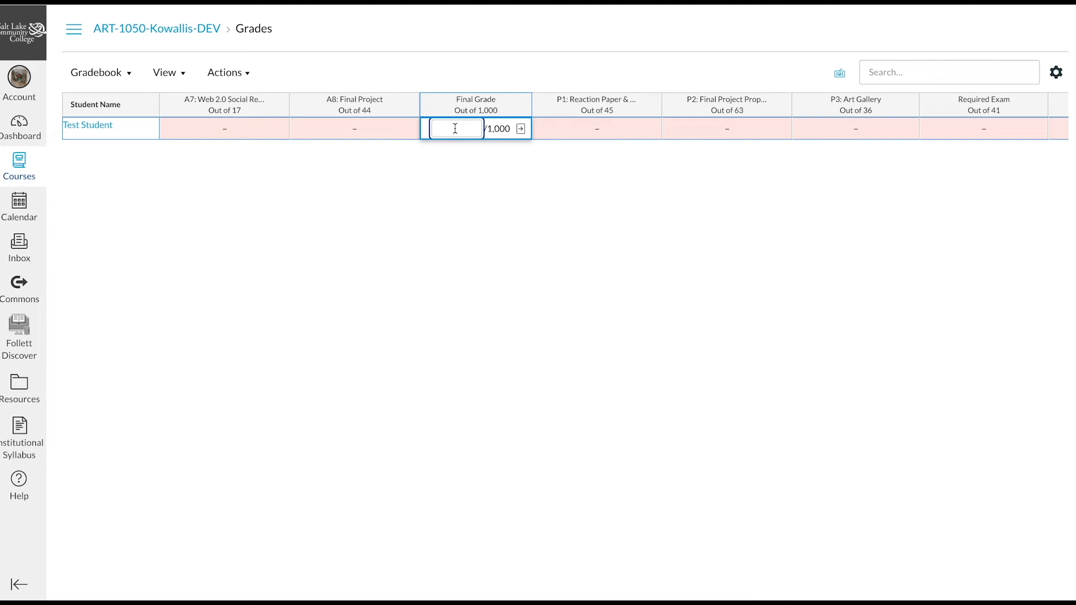
pyautogui.write('900')
pyautogui.click(513, 184)
pyautogui.hscroll(15, 510, 132)
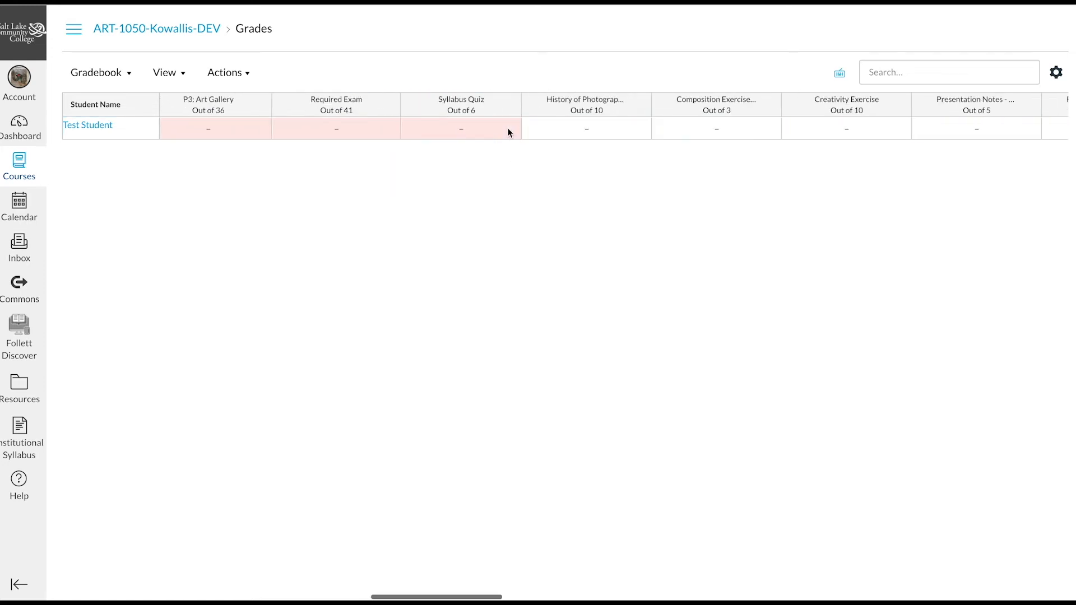
pyautogui.hscroll(10, 355, 122)
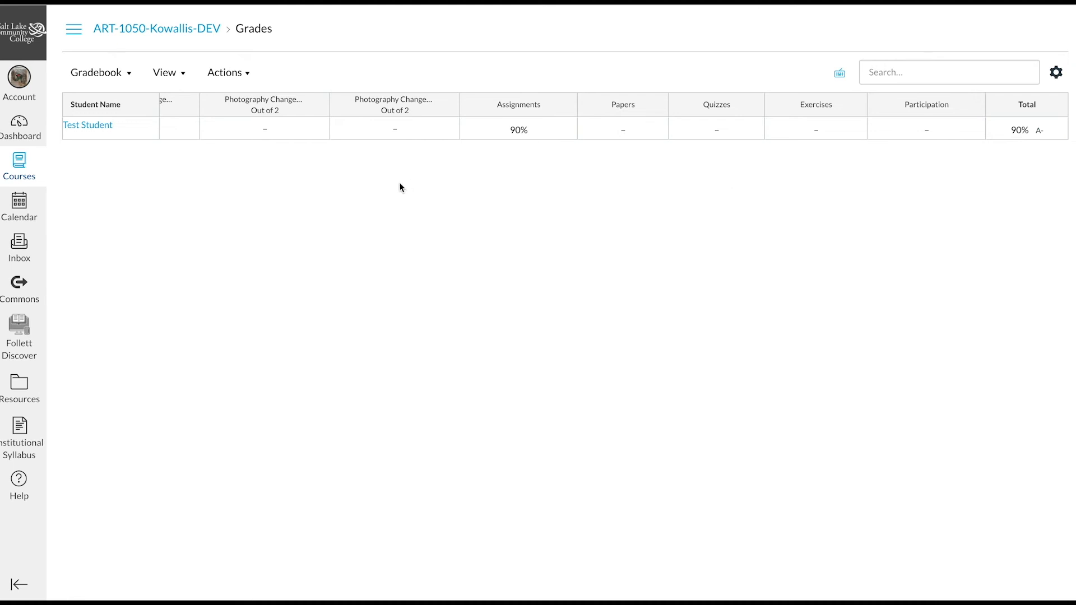
# Step: Open the course settings and review the letter-grade ranges of the enabled course grading scheme, then close it
pyautogui.click(74, 31)
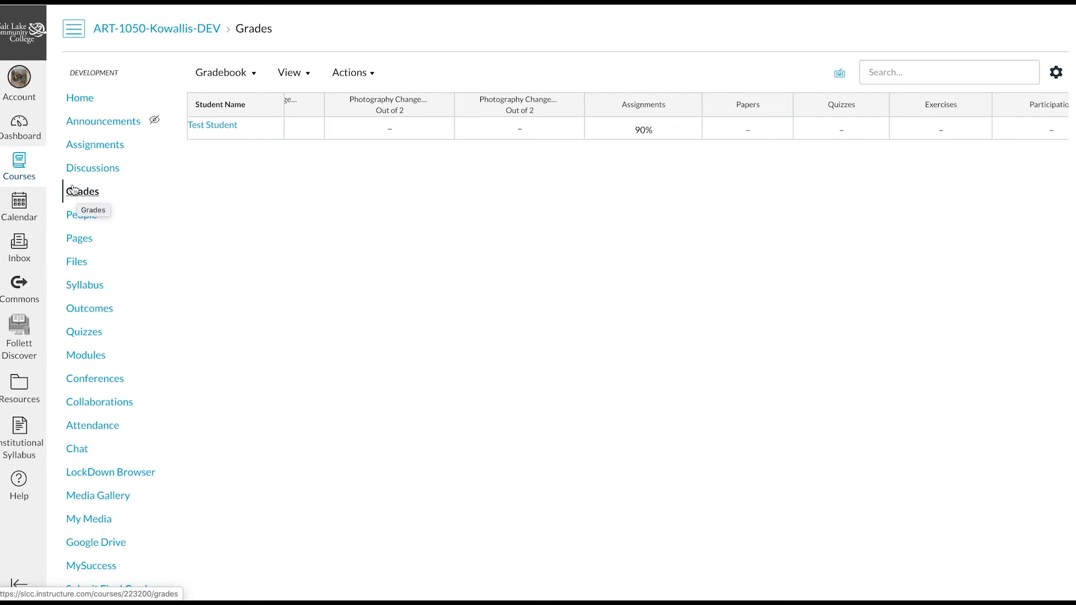
pyautogui.scroll(-3, 72, 366)
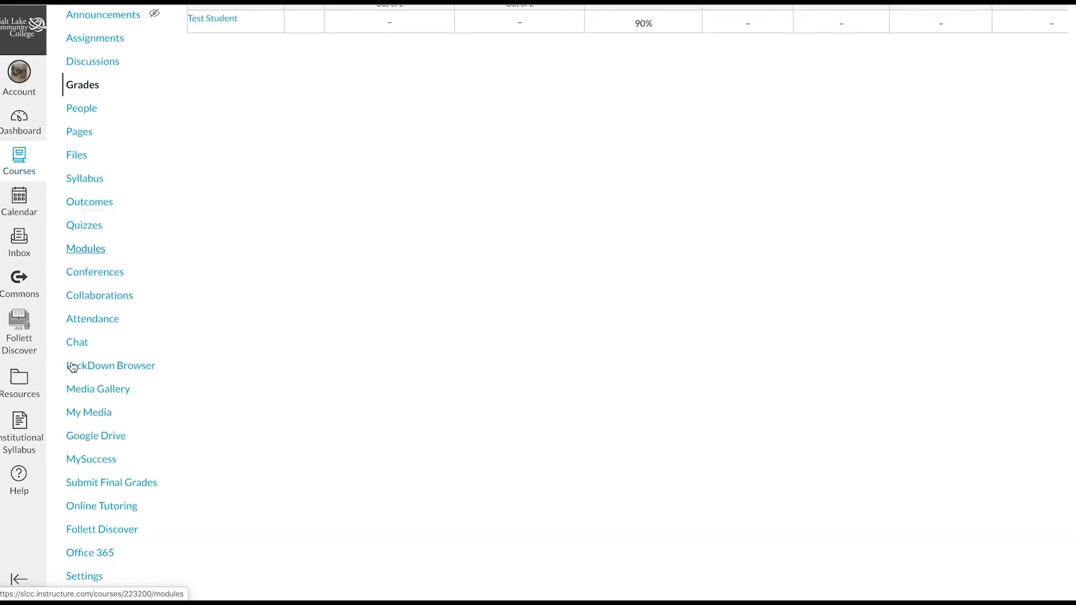
pyautogui.click(83, 586)
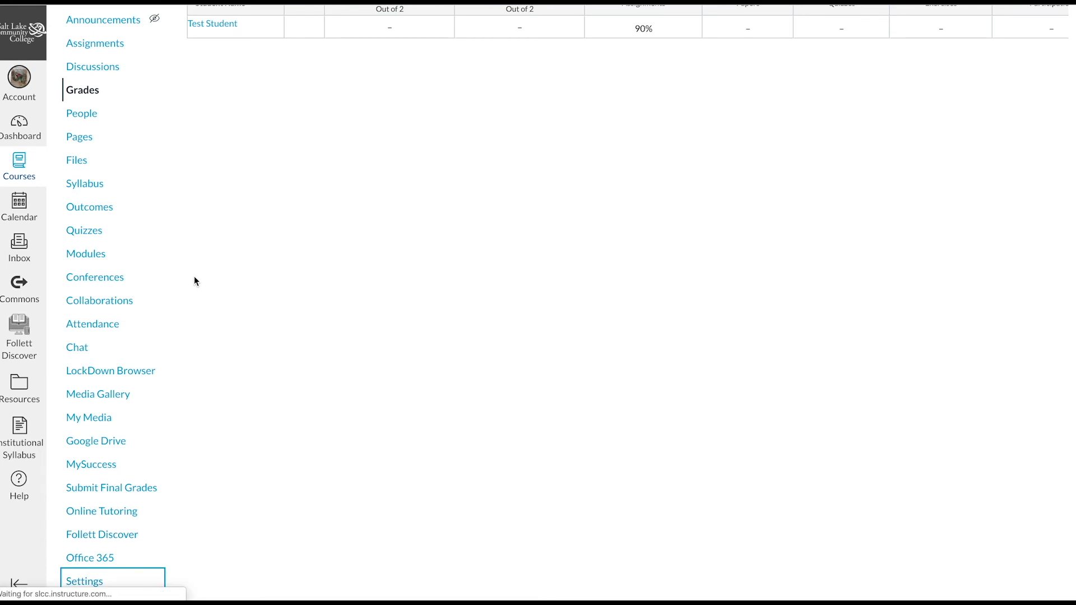
pyautogui.scroll(-6, 252, 218)
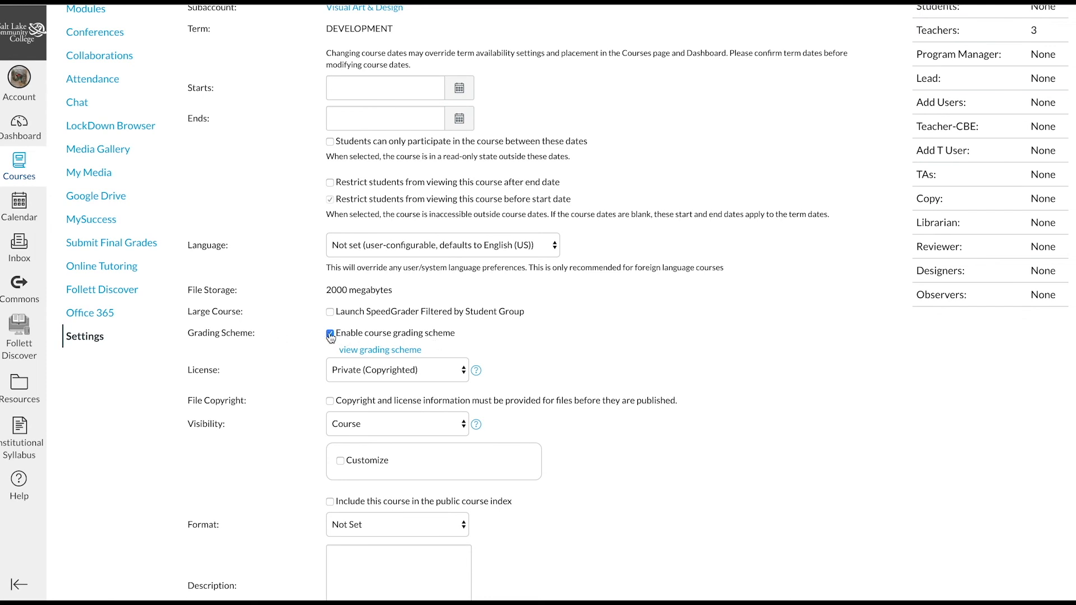
pyautogui.click(380, 351)
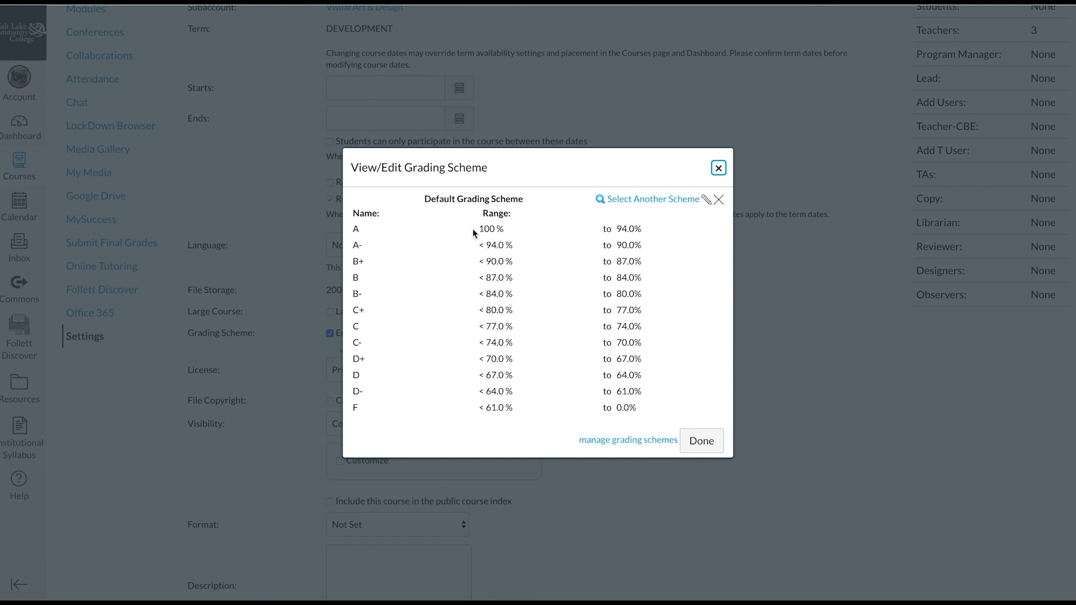
pyautogui.click(708, 442)
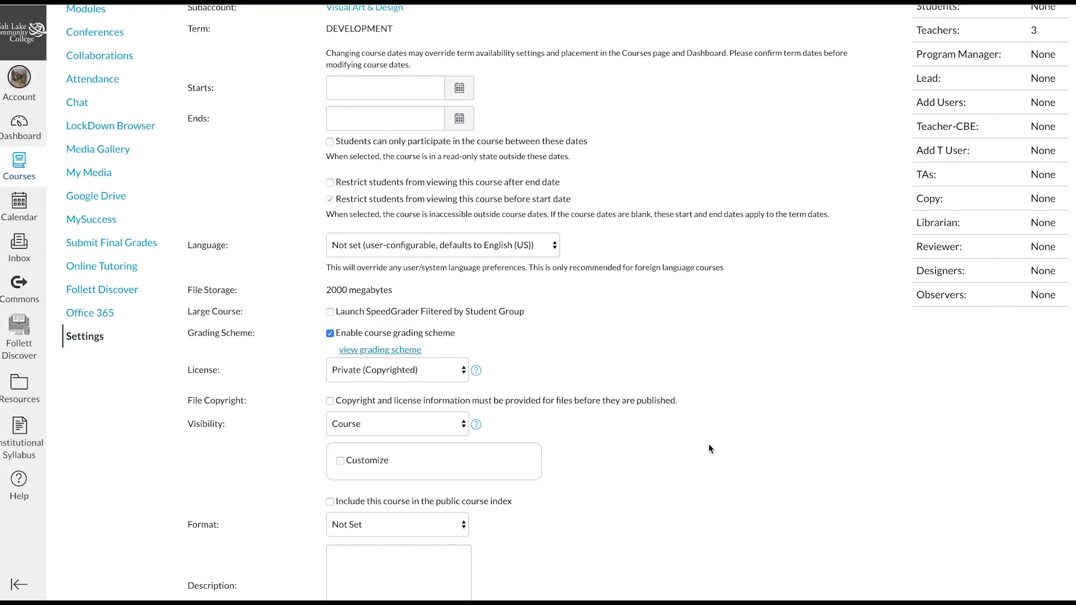
# Step: Return to the gradebook and examine Test Student's total grade and assignment columns
pyautogui.scroll(5, 98, 314)
pyautogui.click(82, 145)
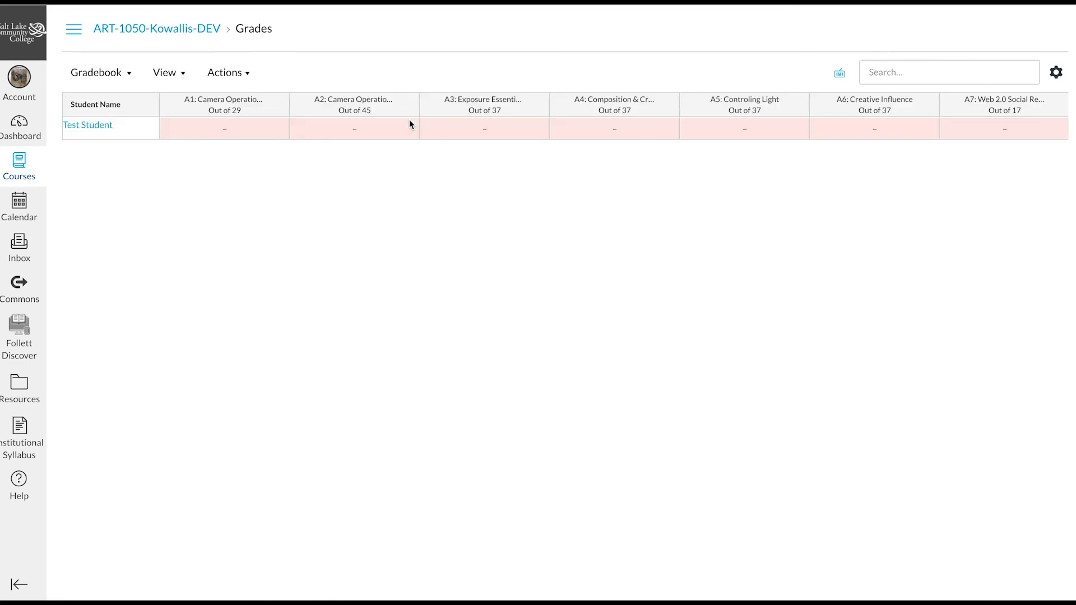
pyautogui.hscroll(15, 585, 185)
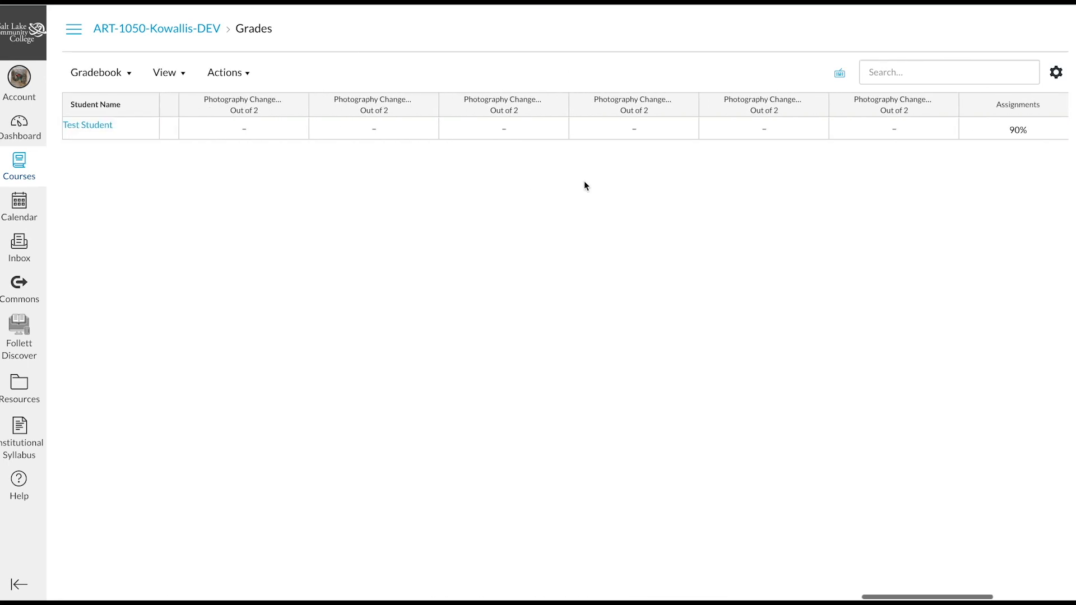
pyautogui.hscroll(2, 584, 180)
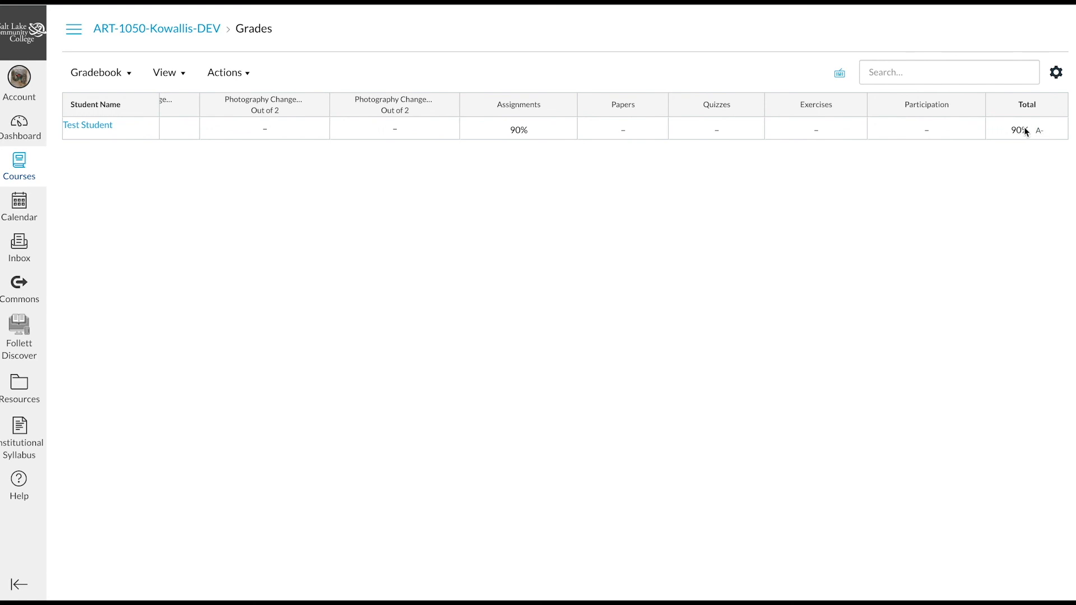
pyautogui.hscroll(-12, 524, 133)
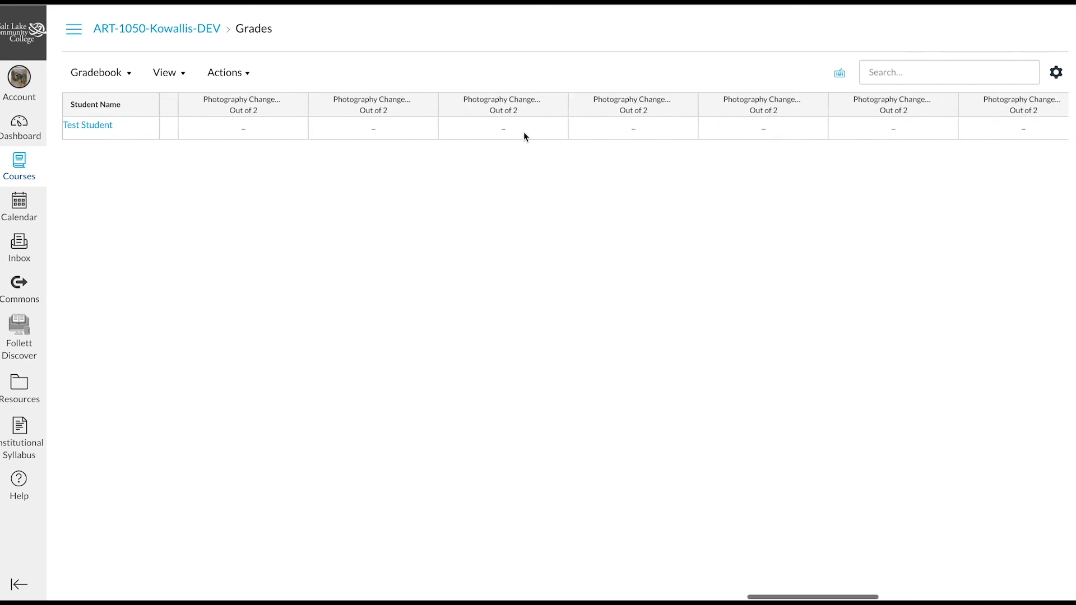
pyautogui.hscroll(-5, 233, 129)
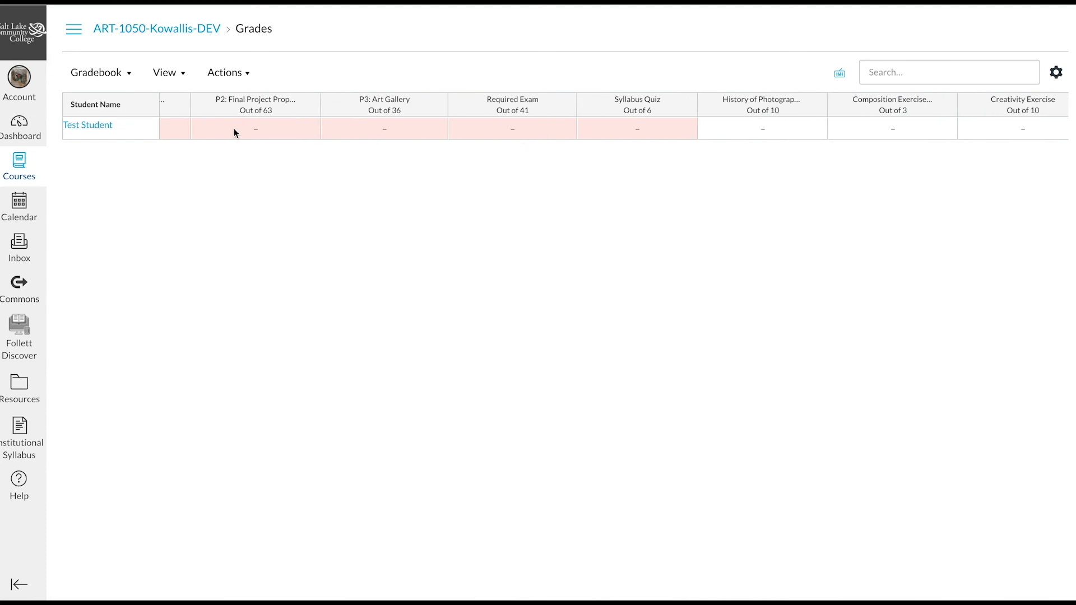
pyautogui.hscroll(-10, 234, 129)
pyautogui.hscroll(-2, 234, 129)
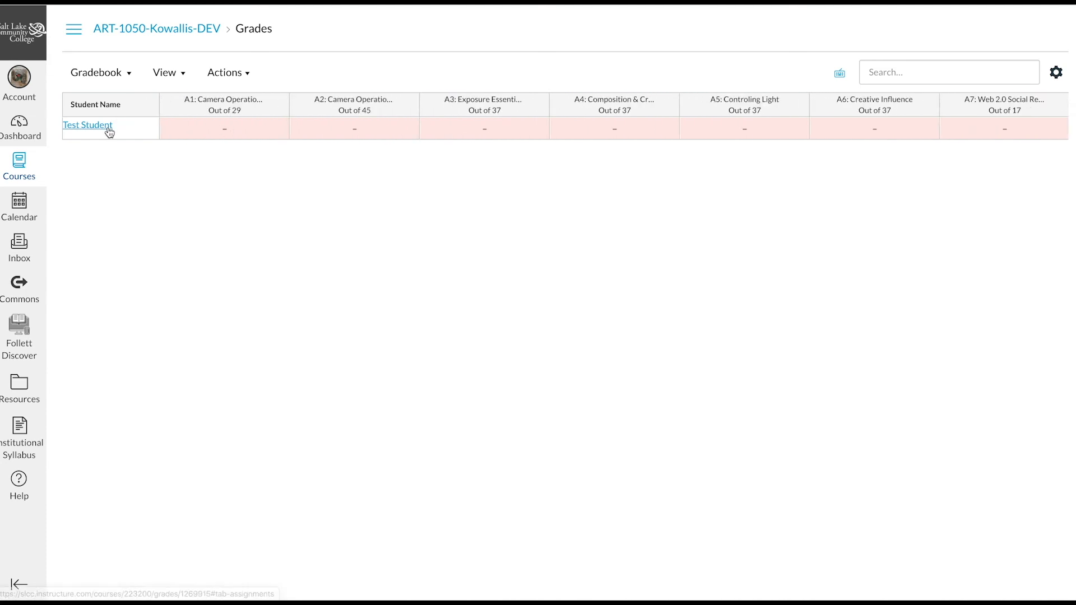